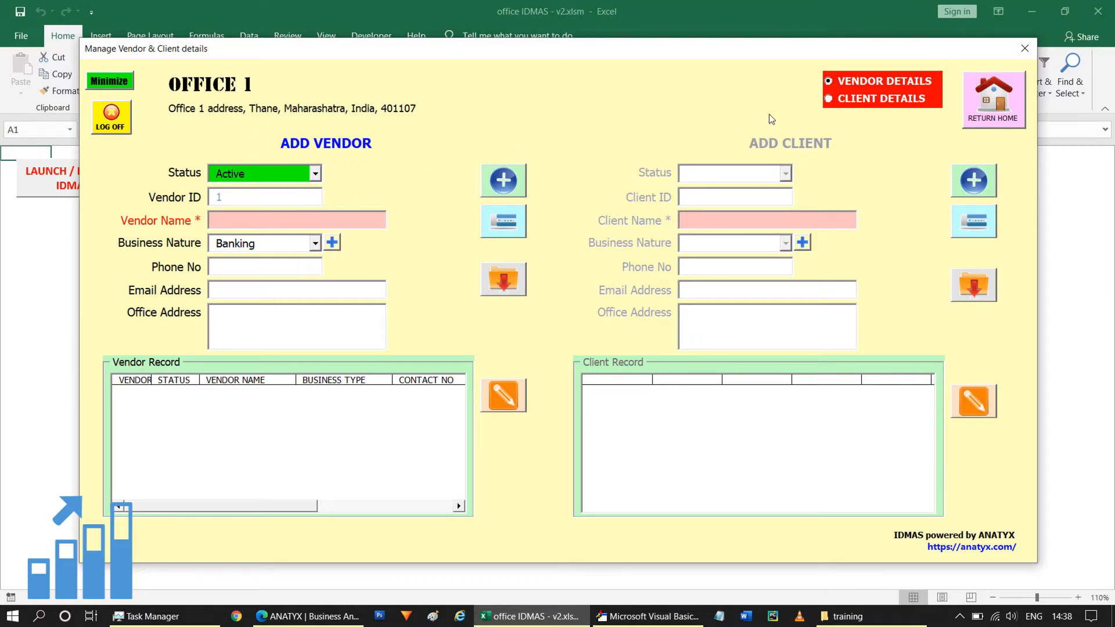
# Keep the new vendor's status as Active and enter Vendor1 as the vendor name.
pyautogui.click(316, 174)
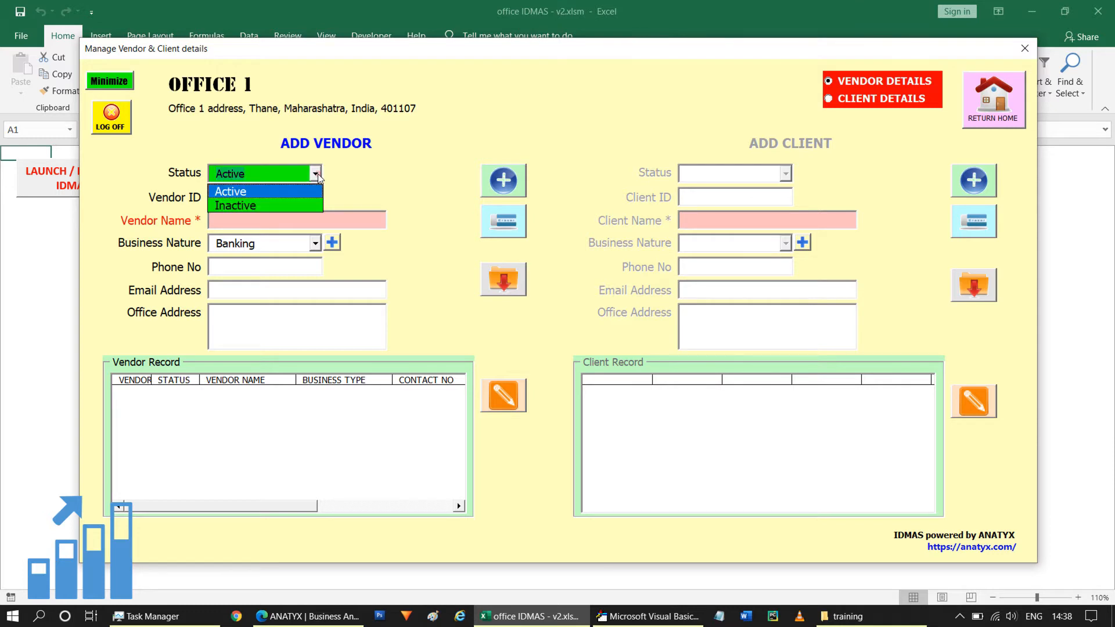
pyautogui.click(317, 174)
pyautogui.click(237, 223)
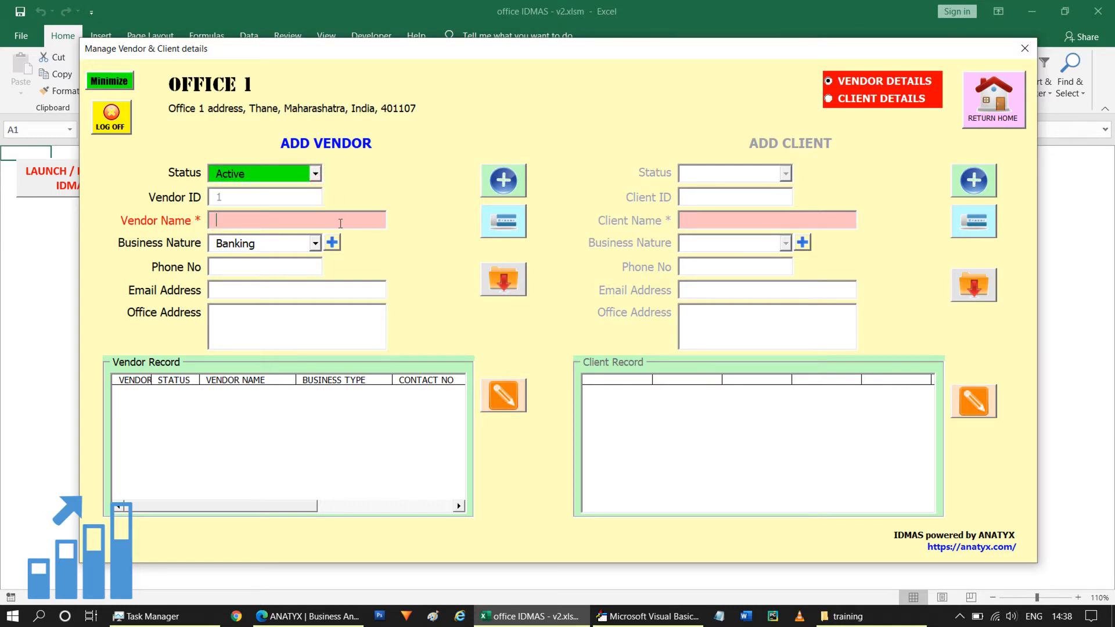
pyautogui.write('Vendor1')
# Add Other Services as a new option for the vendor's business nature.
pyautogui.click(312, 247)
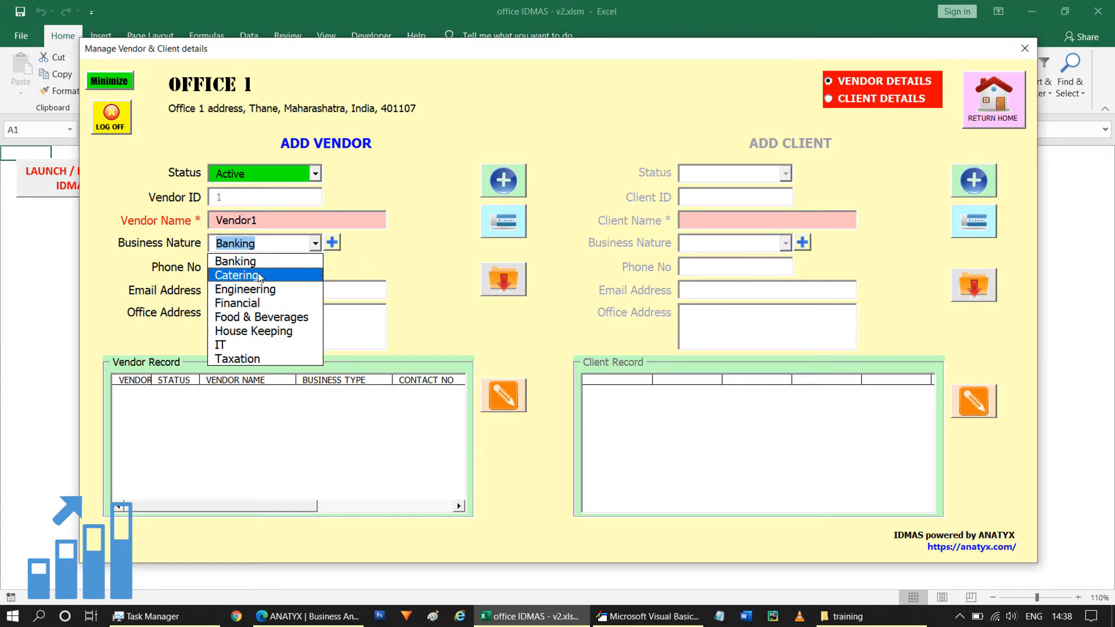
pyautogui.click(360, 260)
pyautogui.click(332, 244)
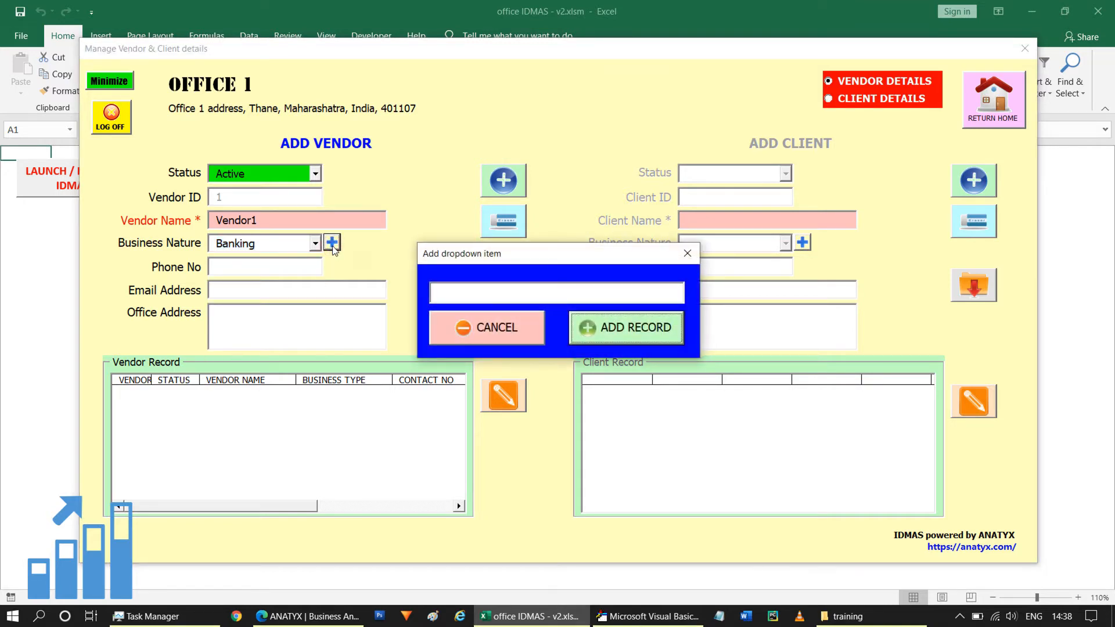
pyautogui.click(465, 297)
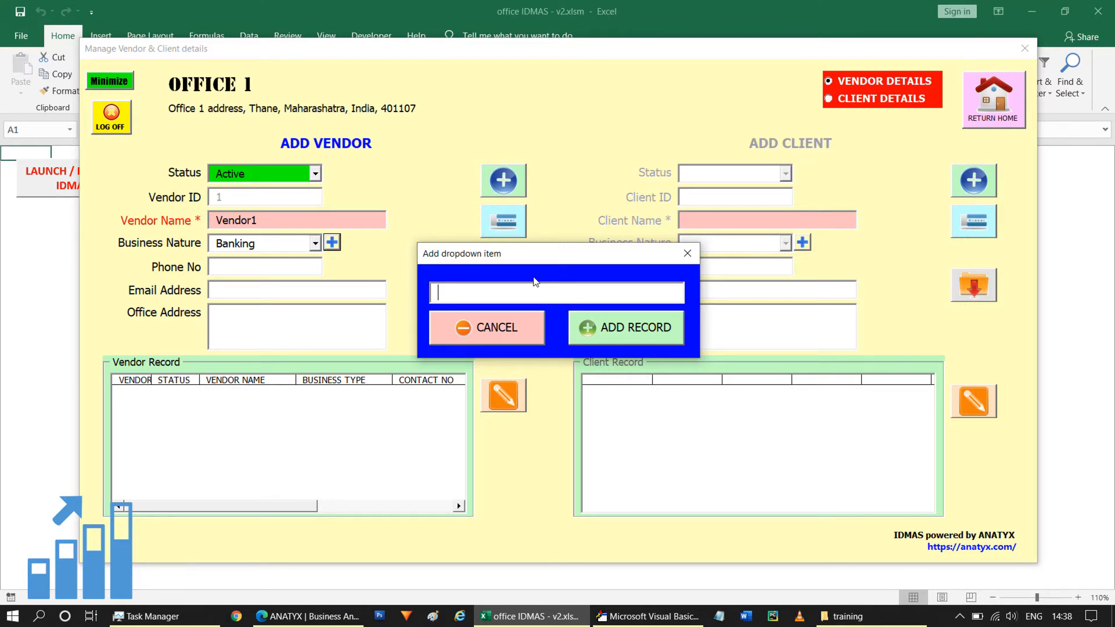
pyautogui.write('Other Services')
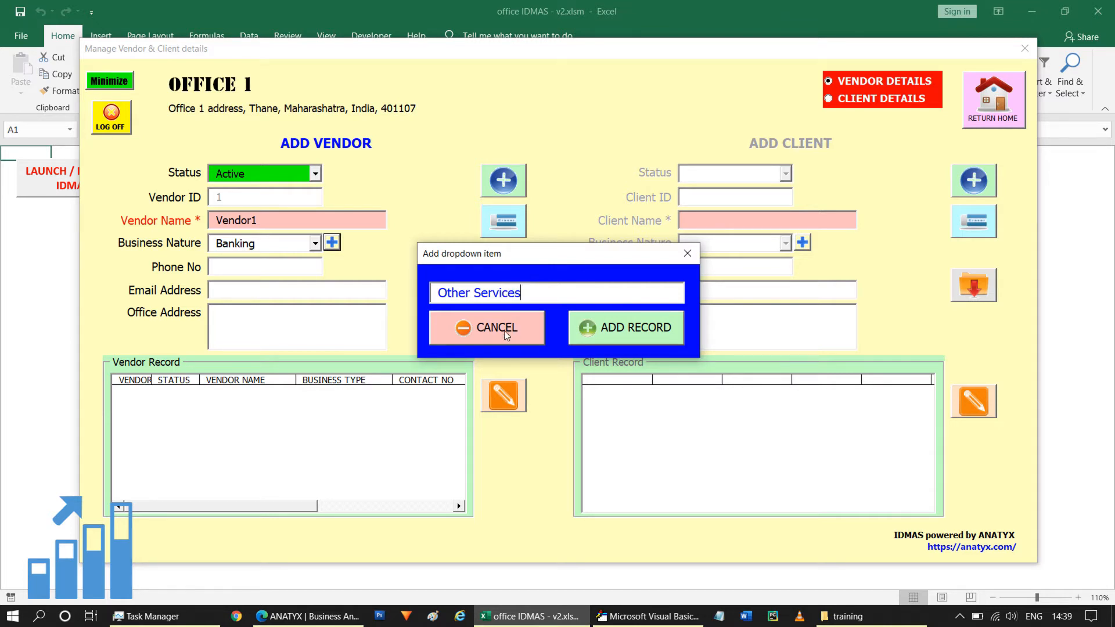
pyautogui.click(630, 331)
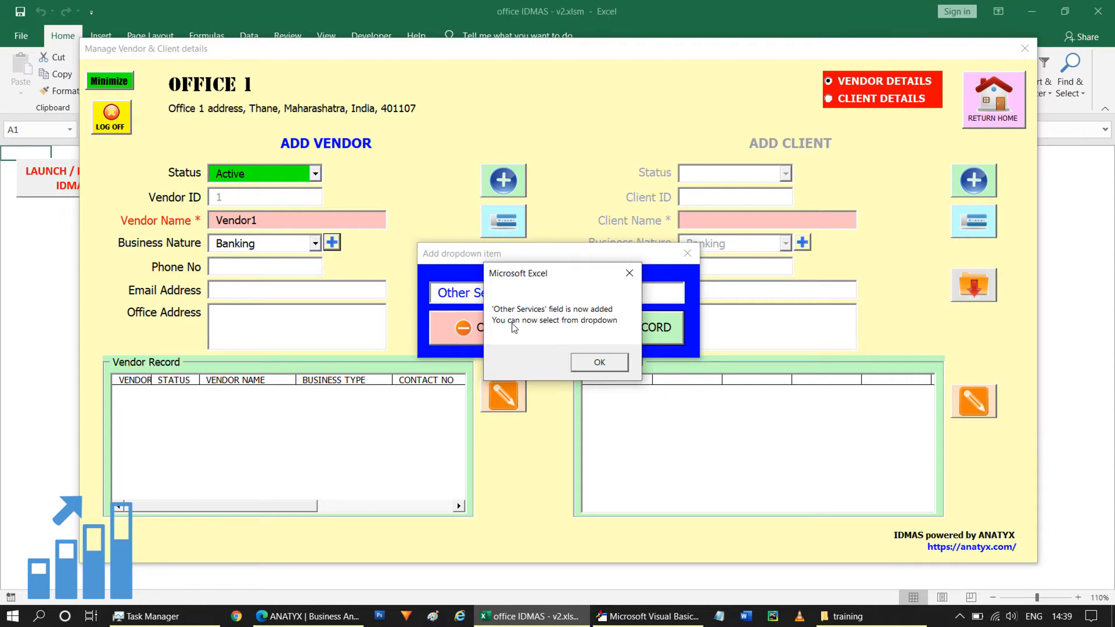
pyautogui.click(599, 364)
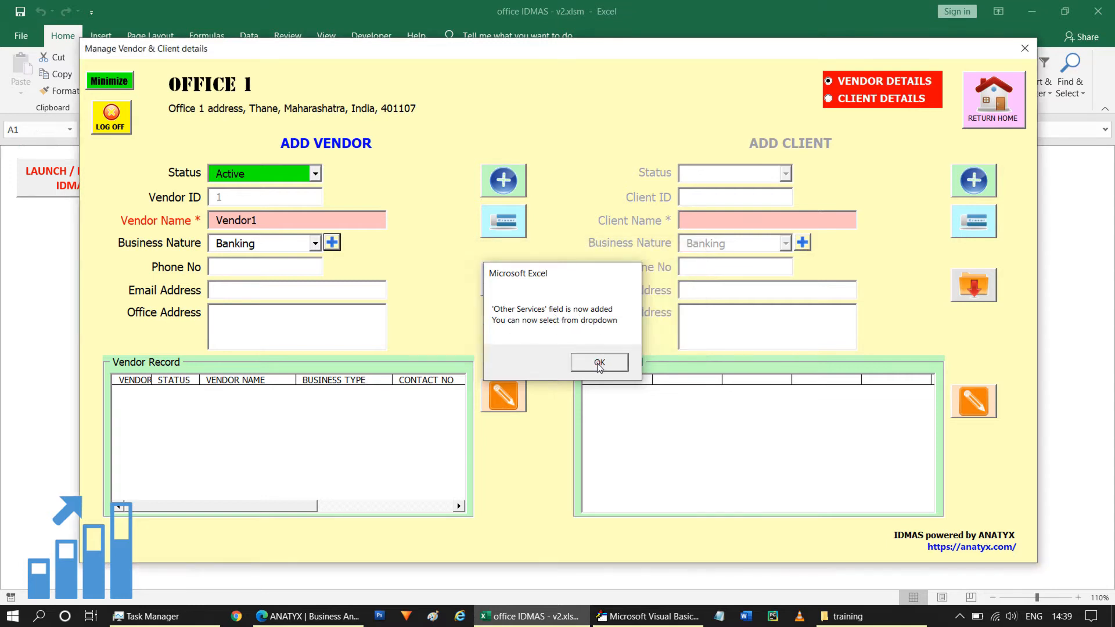
pyautogui.click(599, 363)
# Set Vendor1's business nature to Other Services and add the vendor record.
pyautogui.click(315, 243)
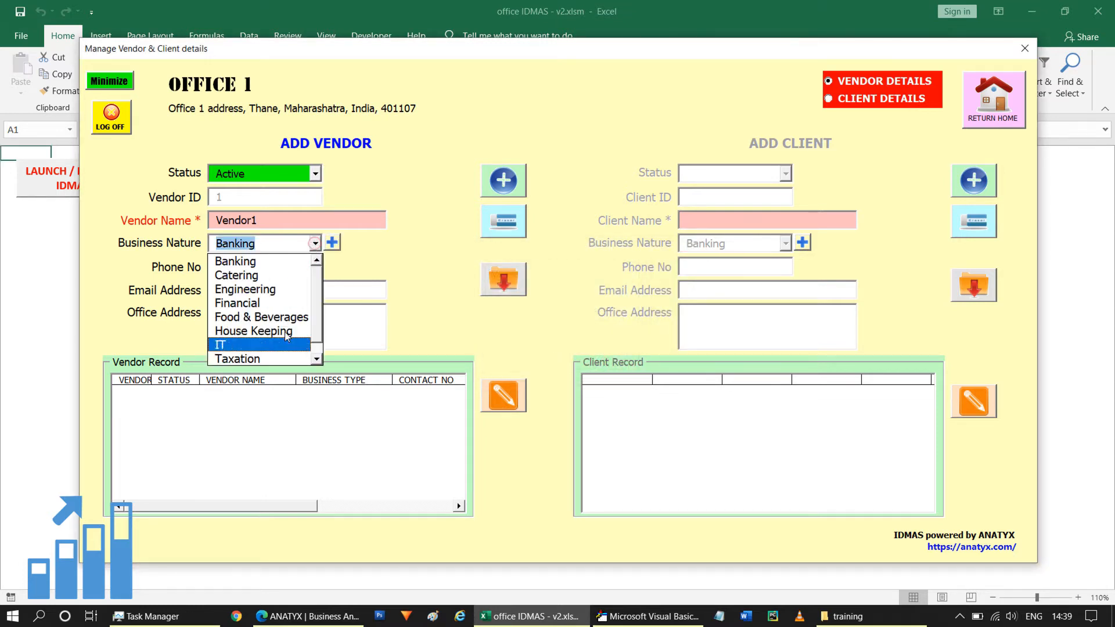
pyautogui.scroll(-1, 284, 340)
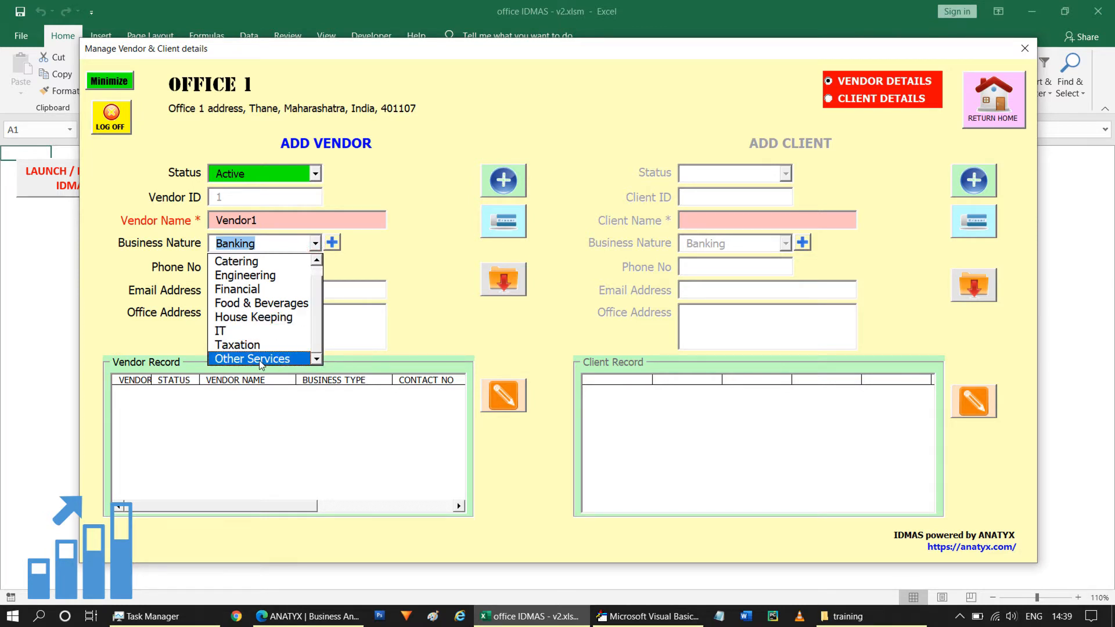
pyautogui.click(261, 360)
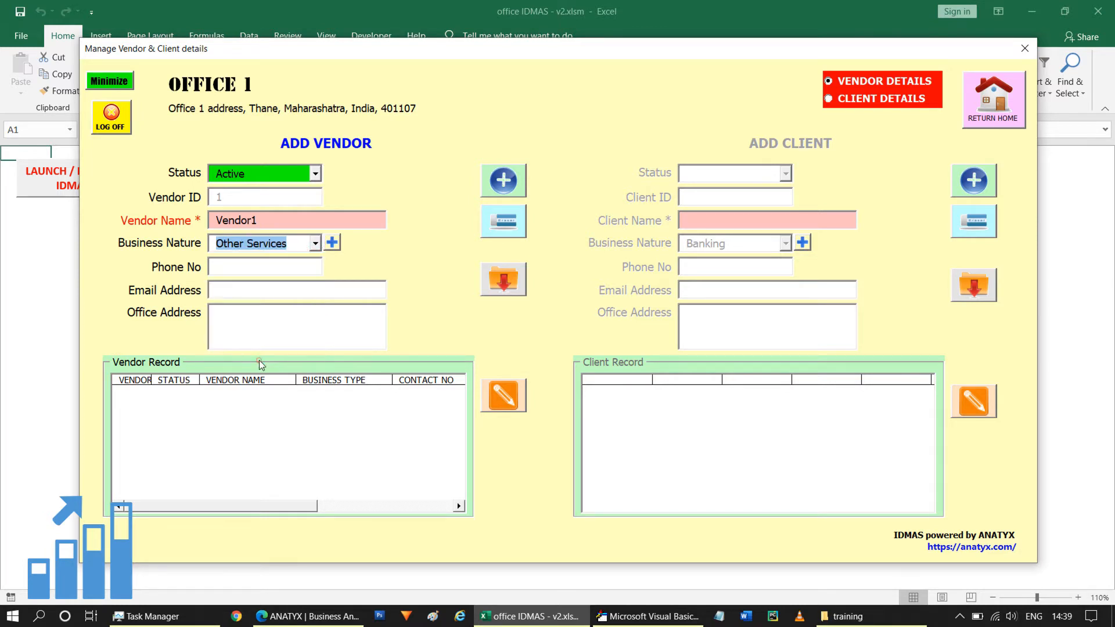
pyautogui.click(278, 267)
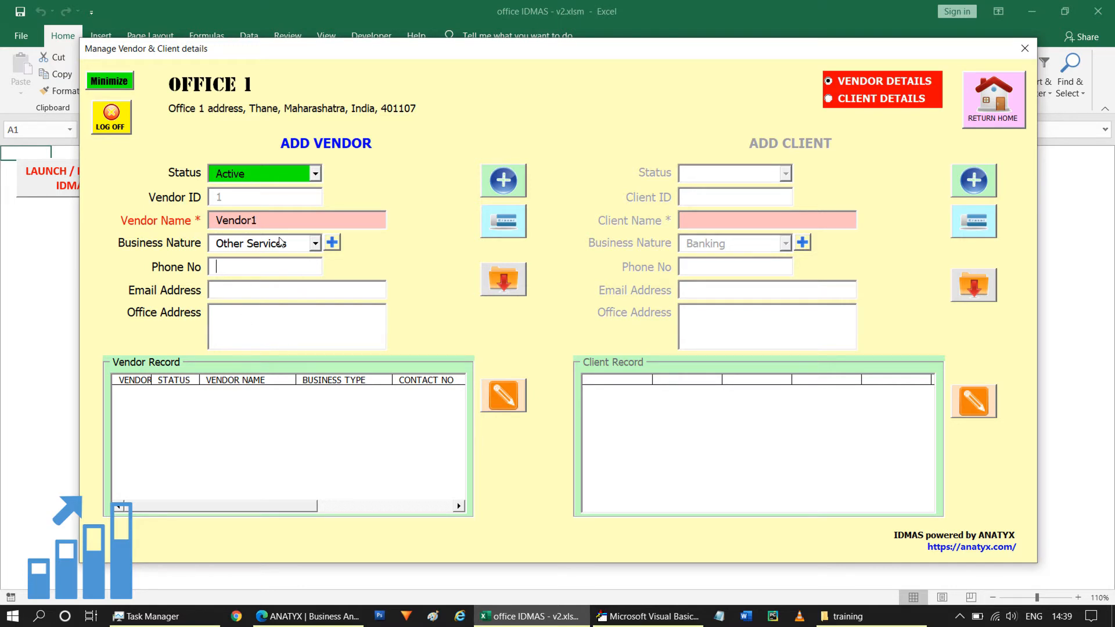
pyautogui.click(505, 185)
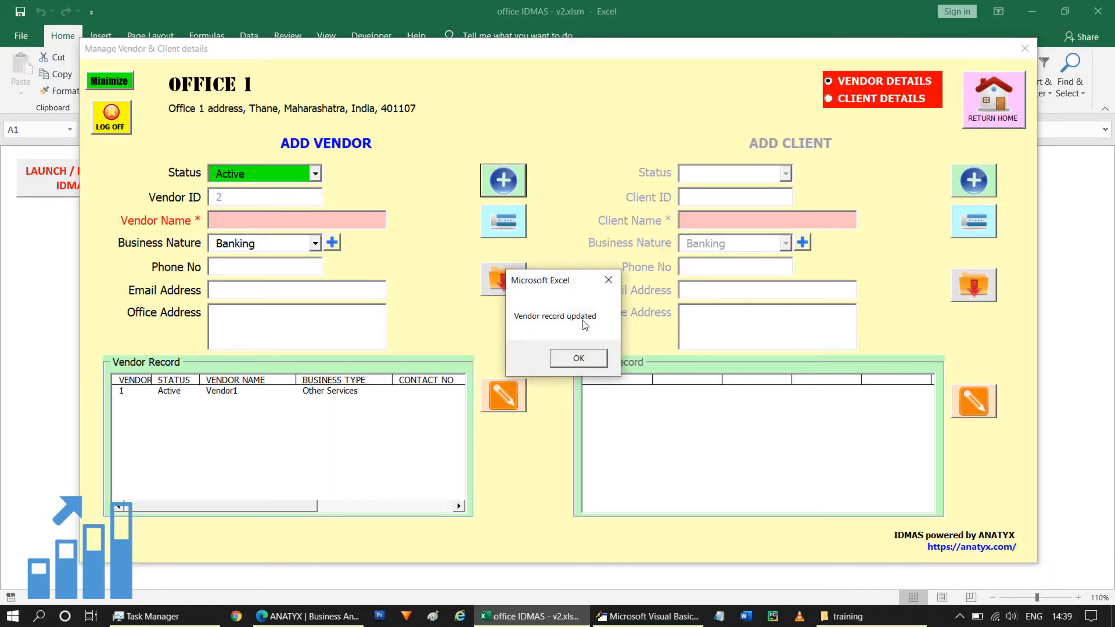
pyautogui.click(578, 359)
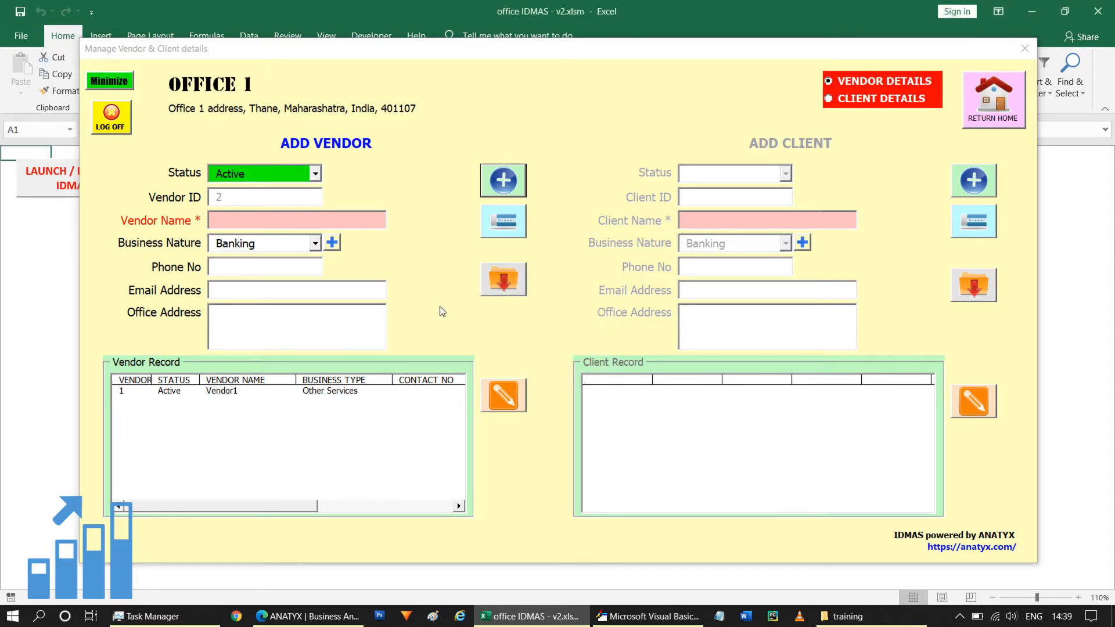
# Add an active vendor record named Vendor2, keeping Banking as its business nature.
pyautogui.click(270, 221)
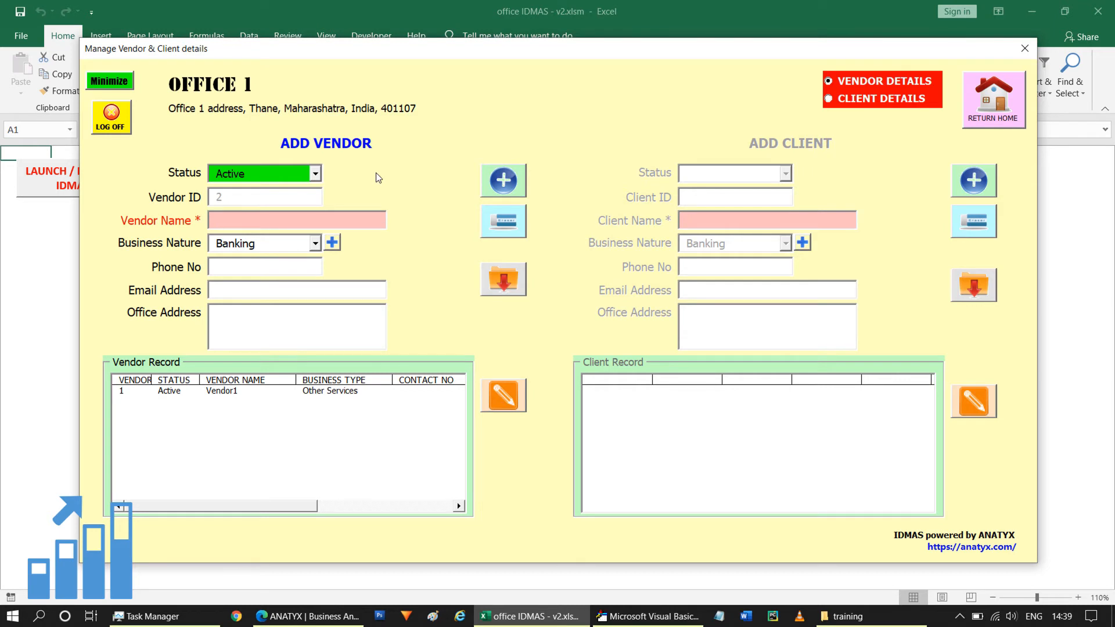
pyautogui.write('Ven')
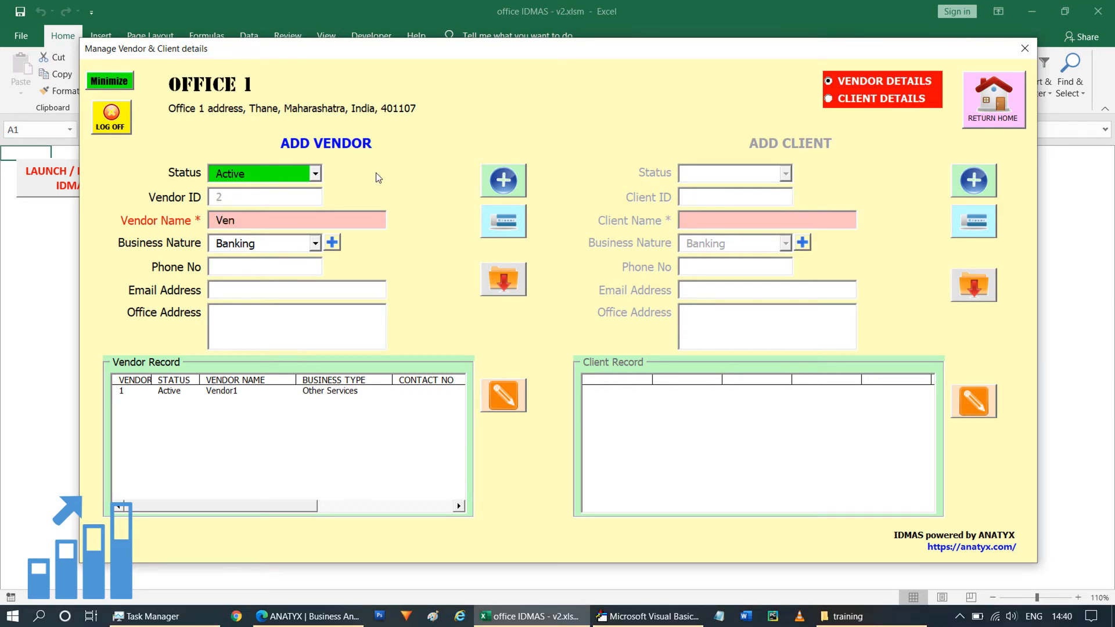
pyautogui.write('dor2')
pyautogui.click(512, 185)
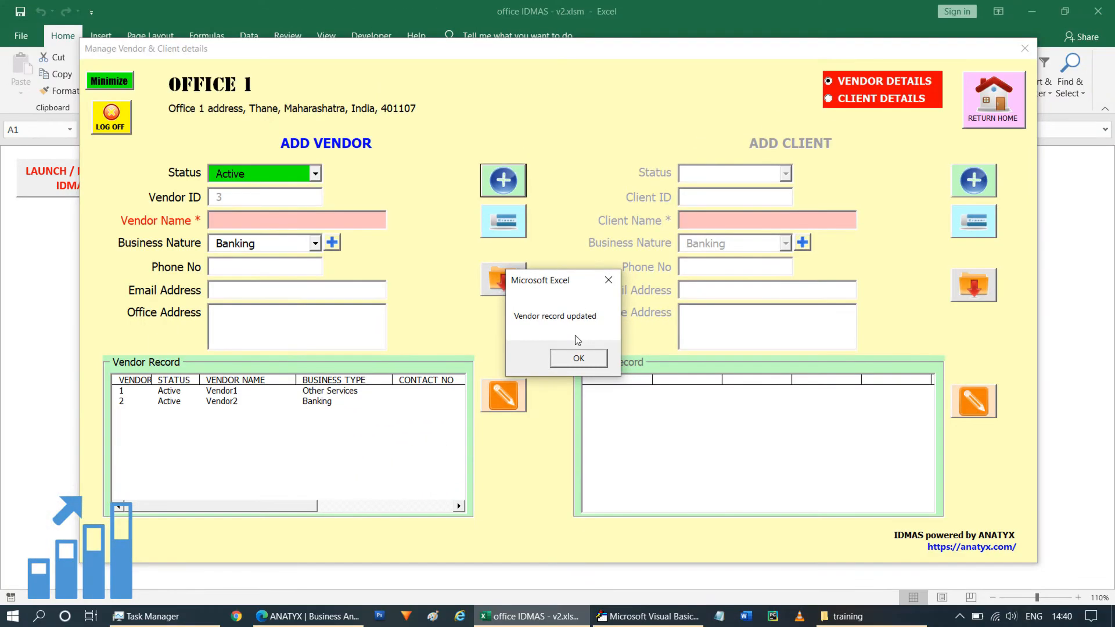
pyautogui.click(578, 359)
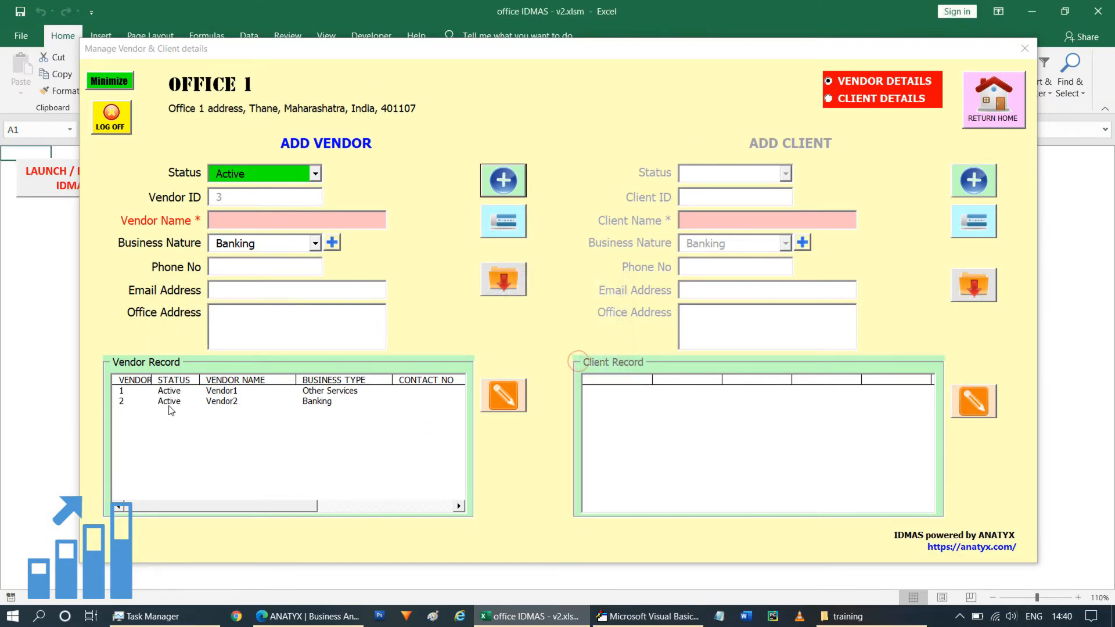
# Add an active vendor record named Vendor3, keeping Banking as its business nature.
pyautogui.click(409, 224)
pyautogui.write('Vendor3')
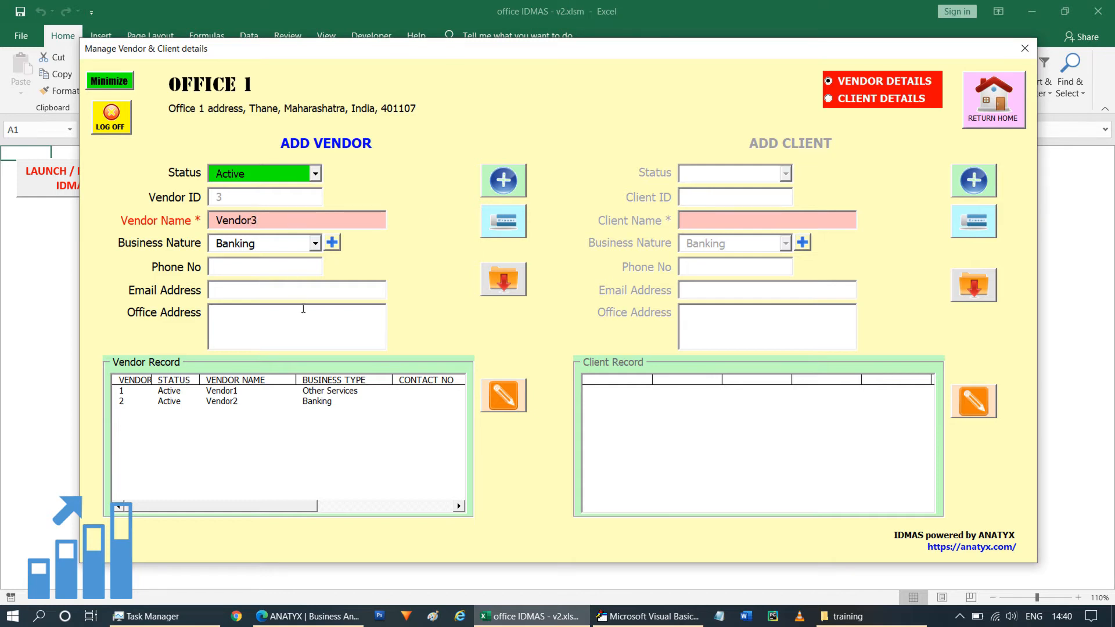
pyautogui.press('Return')
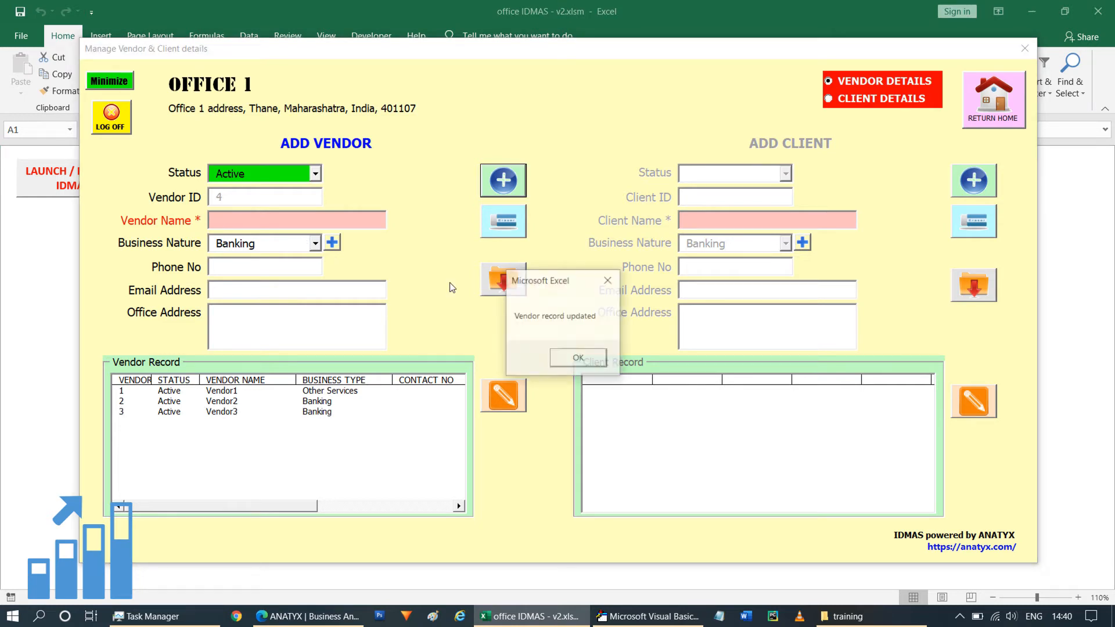
pyautogui.click(581, 363)
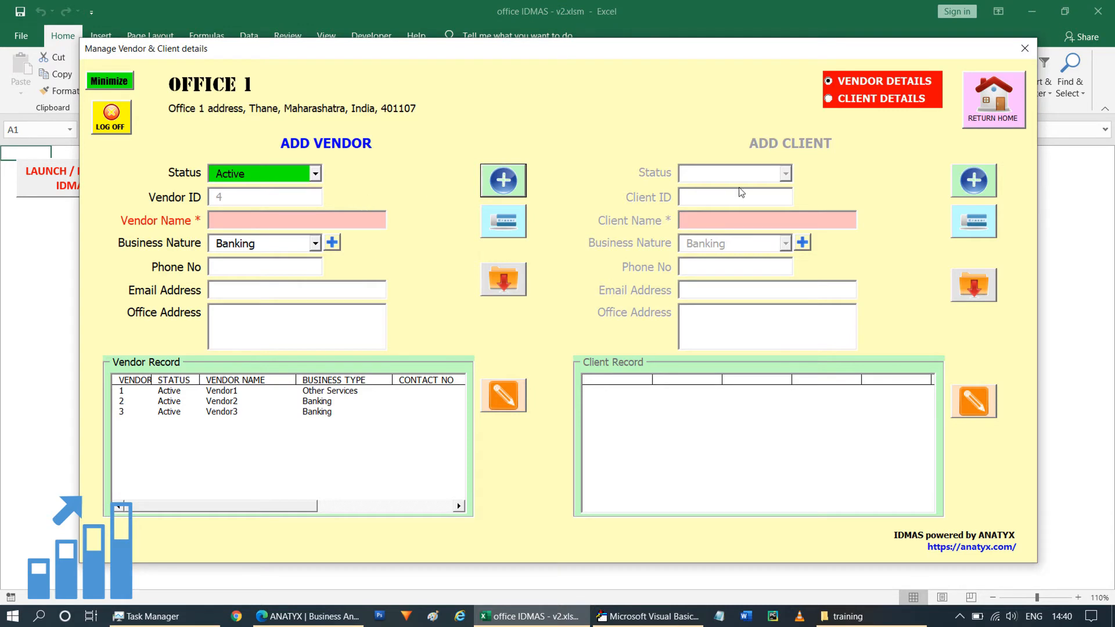
# Switch to client details and add an active client record named Client1, keeping Banking as its business nature.
pyautogui.click(830, 100)
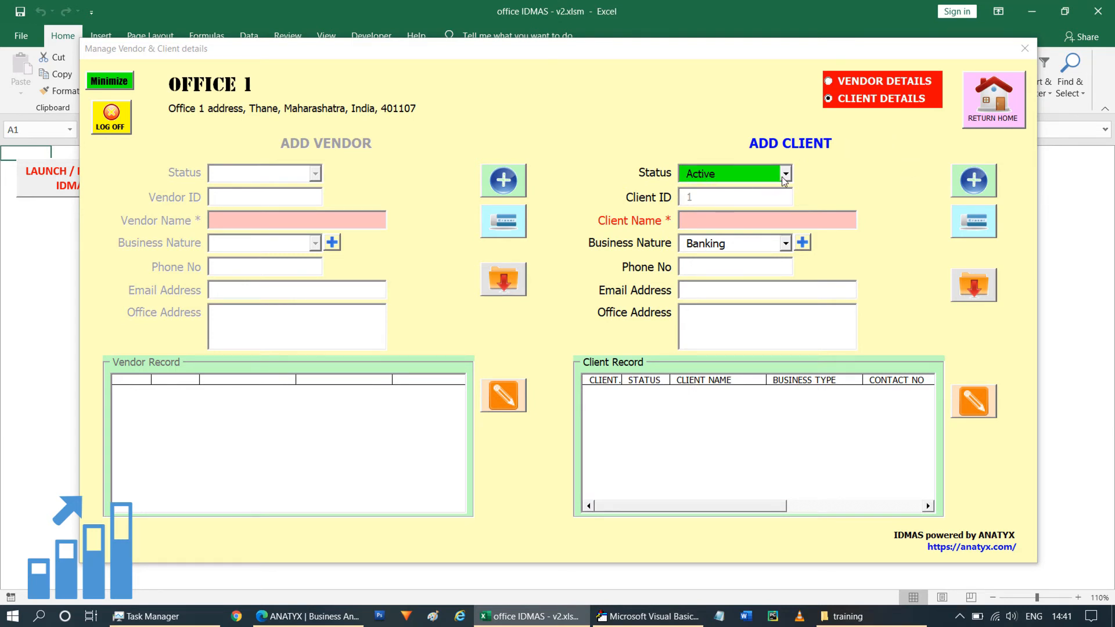
pyautogui.click(709, 219)
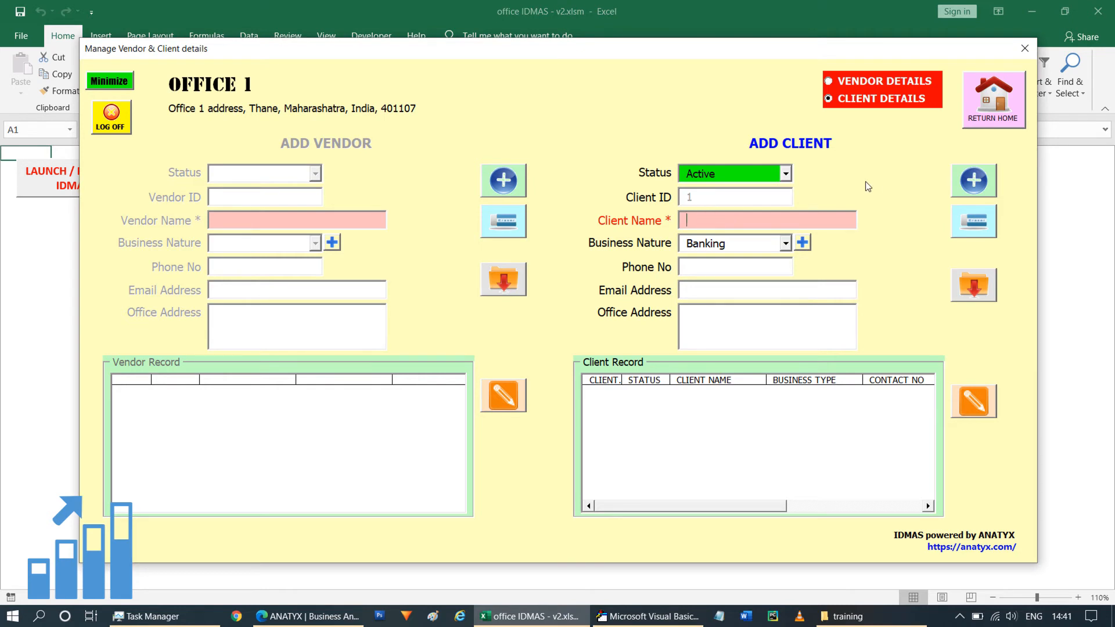
pyautogui.write('Cliejnt1')
pyautogui.press('BackSpace')
pyautogui.click(965, 187)
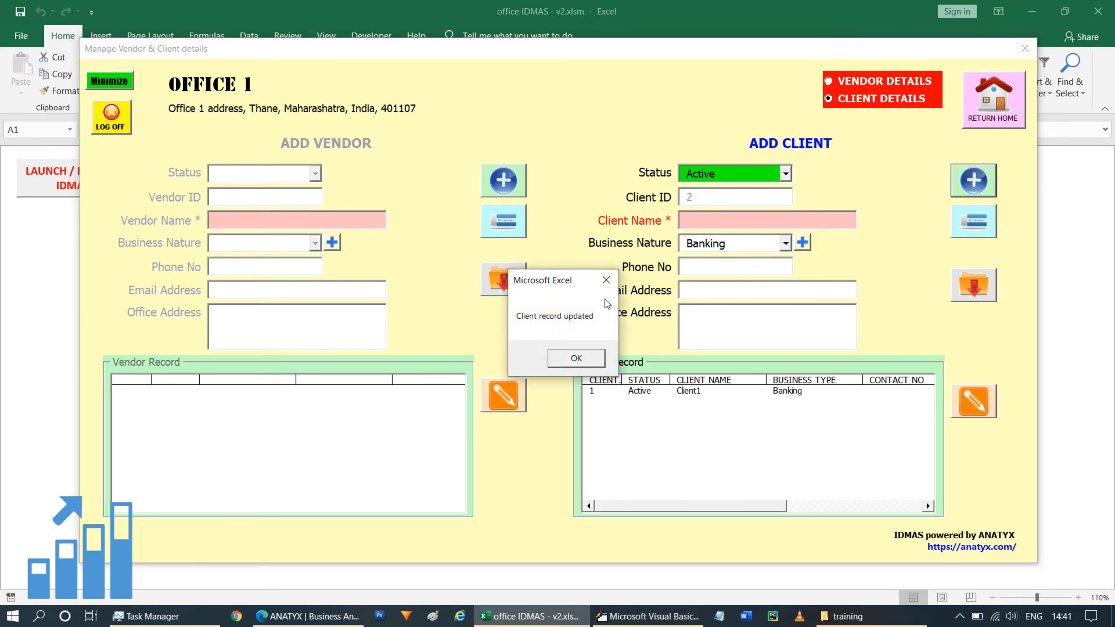
pyautogui.click(576, 360)
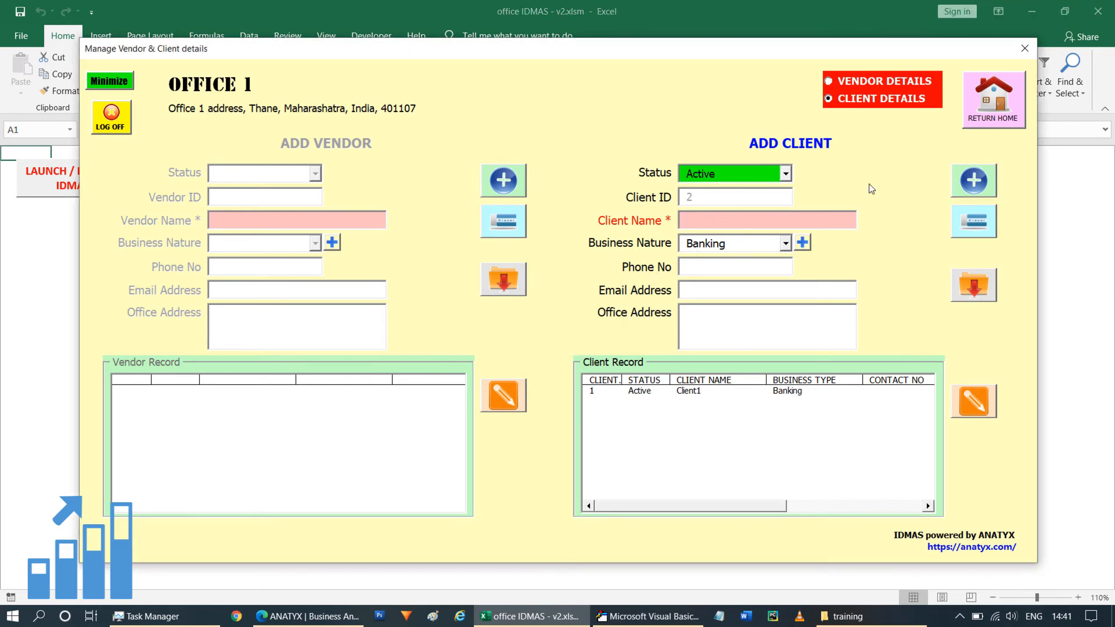
# Add client records for Client2 with business nature Catering and Client3 with business nature Engineering.
pyautogui.write('Client2')
pyautogui.click(785, 243)
pyautogui.click(732, 276)
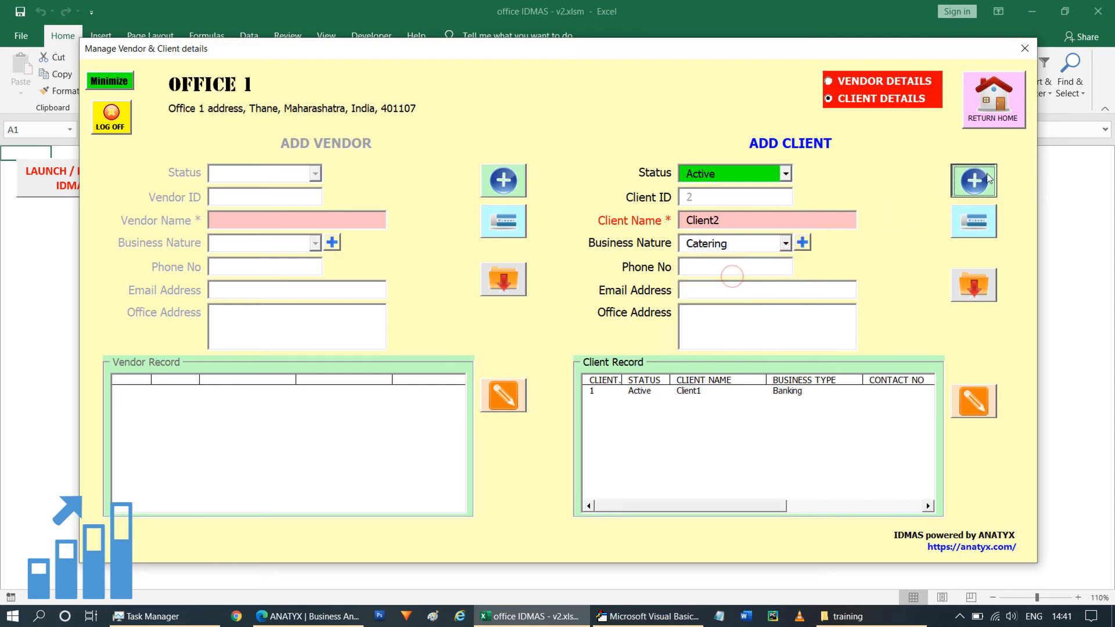
pyautogui.click(974, 181)
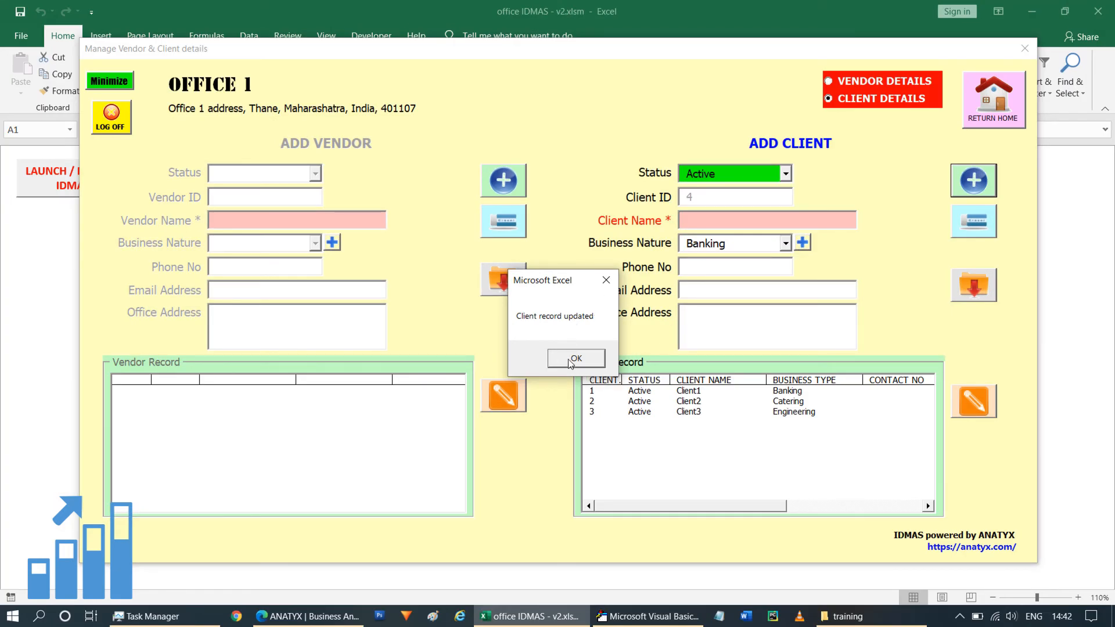
pyautogui.click(574, 358)
# Load the Client2 record into the client form for editing and return to the main menu.
pyautogui.moveTo(664, 504)
pyautogui.mouseDown()
pyautogui.moveTo(851, 506)
pyautogui.moveTo(654, 500)
pyautogui.mouseUp()
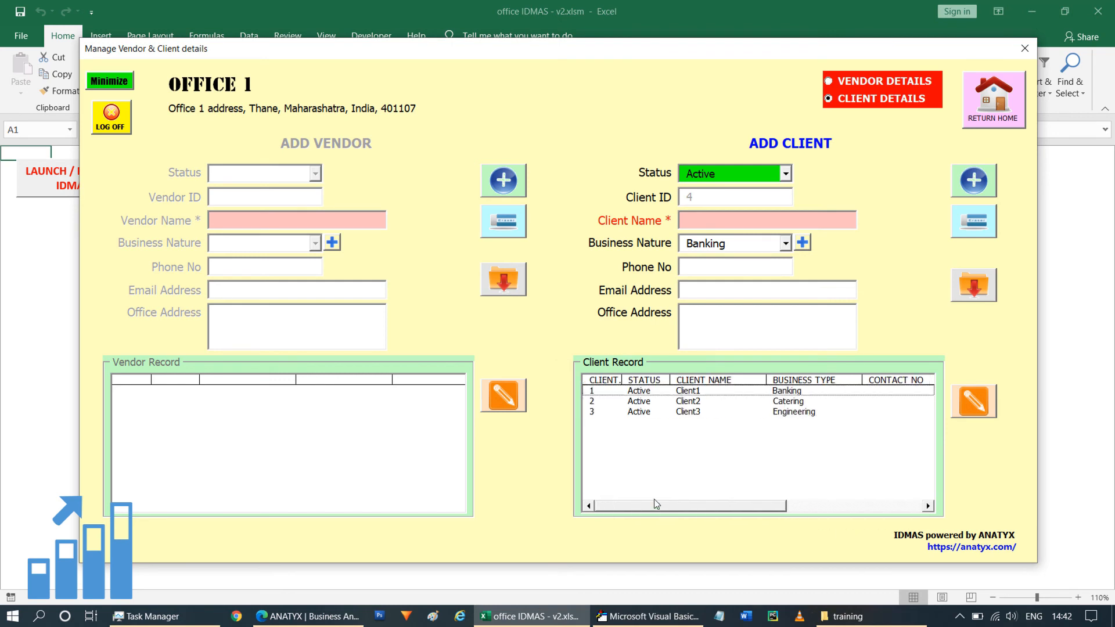
pyautogui.click(696, 403)
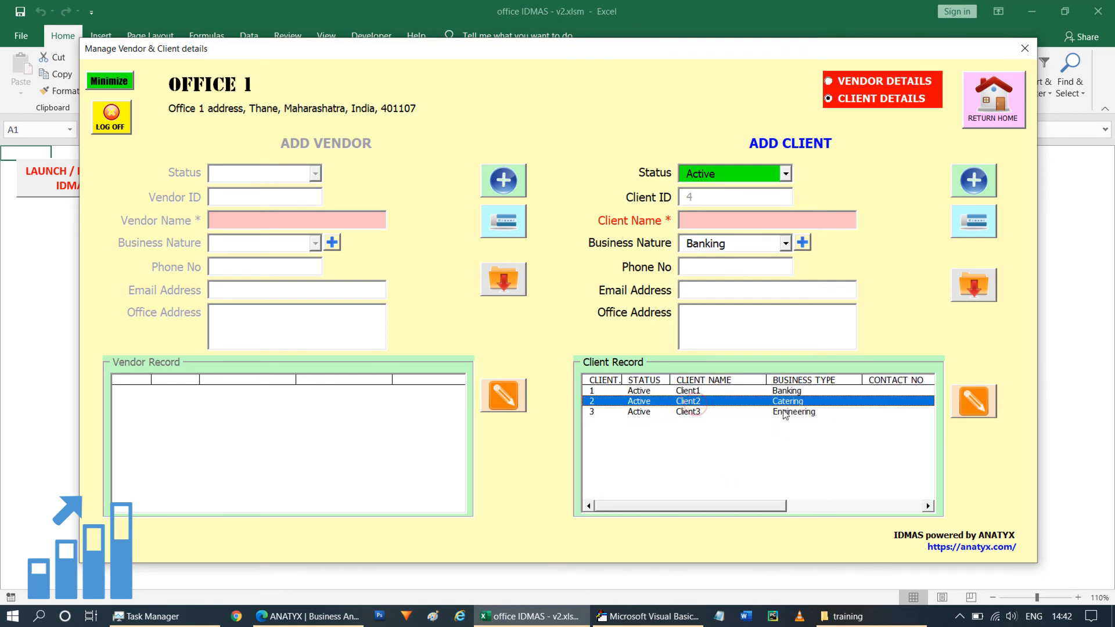
pyautogui.click(974, 400)
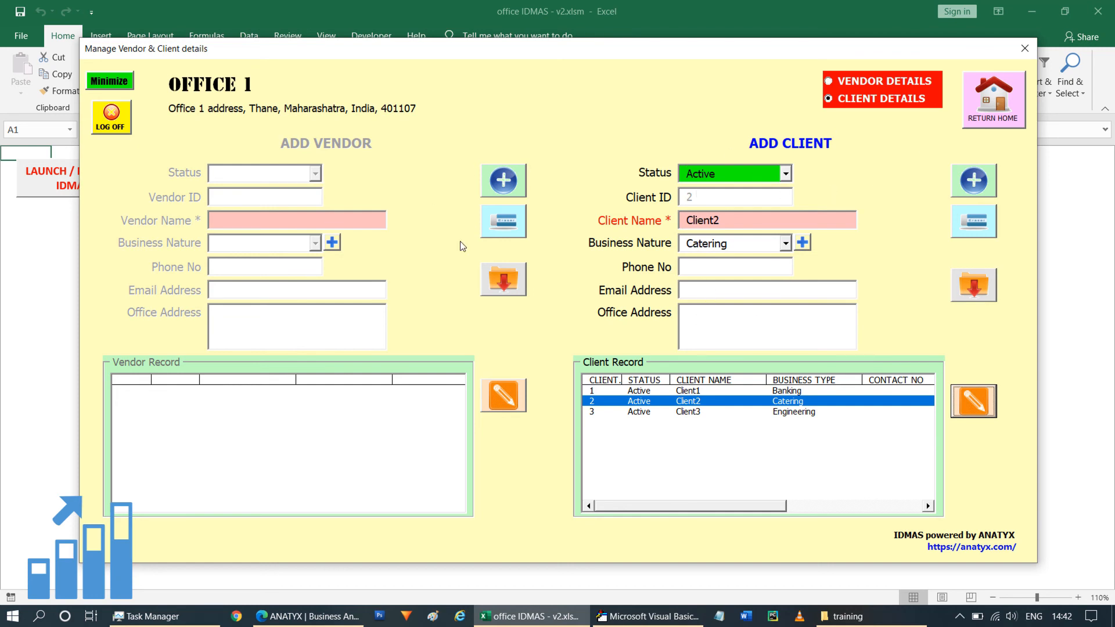
pyautogui.click(993, 101)
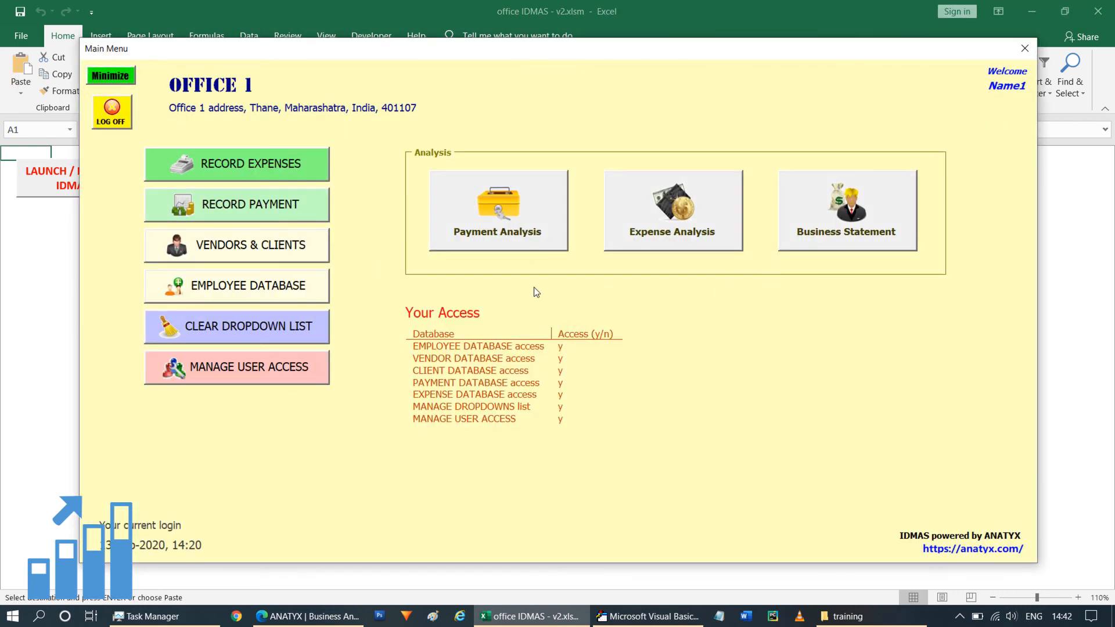